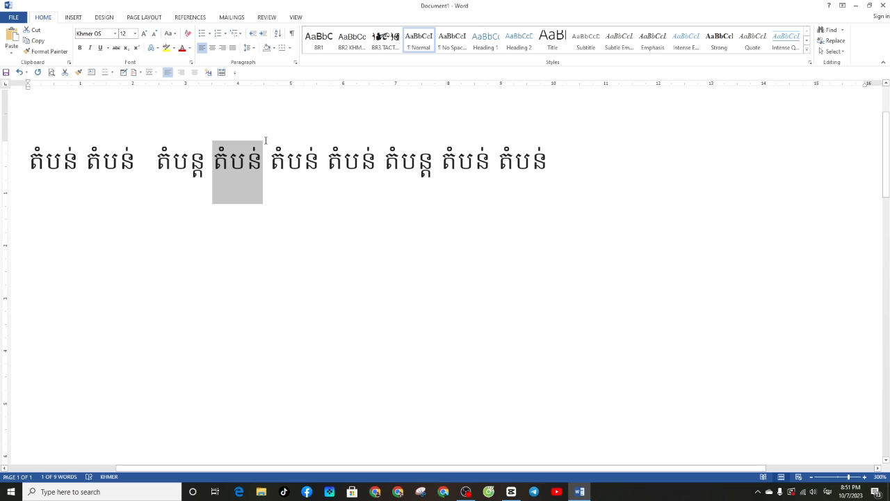
left_click_drag(207, 166, 175, 165)
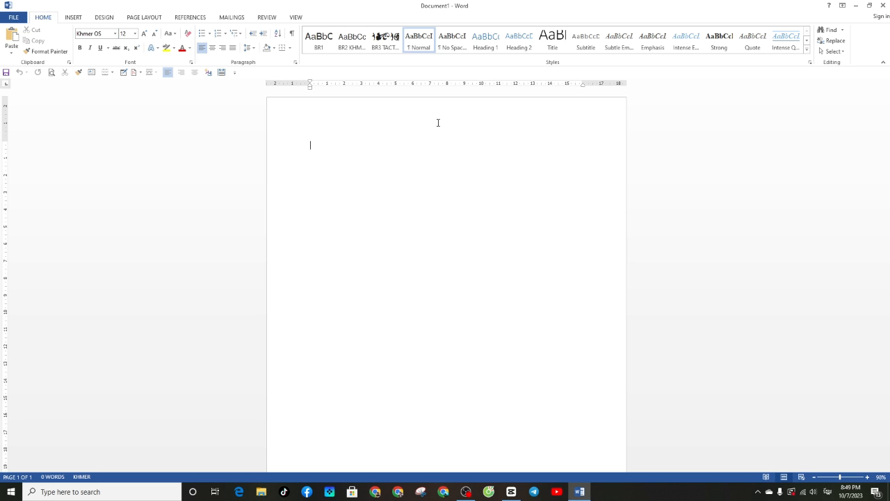
Type two Khmer words "តំបន់ តំបន់" at the start of the blank document
type("កចរ")
key("BackSpace")
key("BackSpace")
key("BackSpace")
type("ក")
type("បន់")
type(" តំប")
type("ន់")
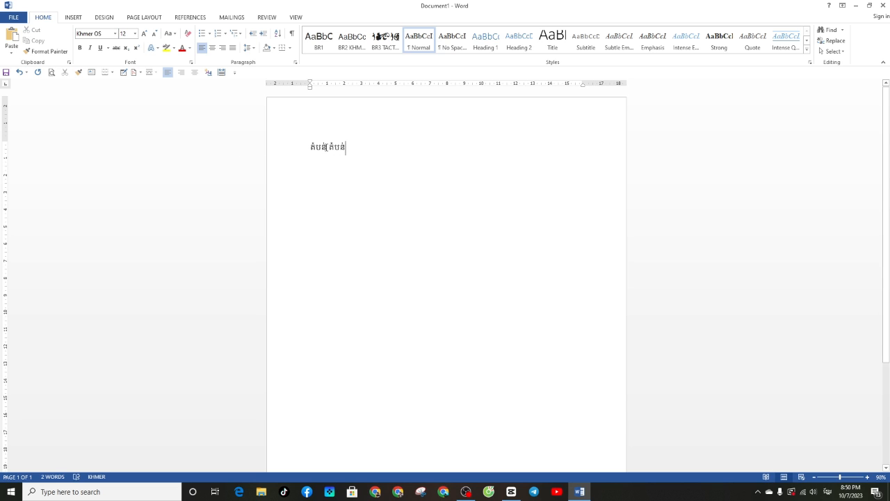
Select the first word and paste several copies of it at the end of the line
left_click_drag(327, 147, 311, 153)
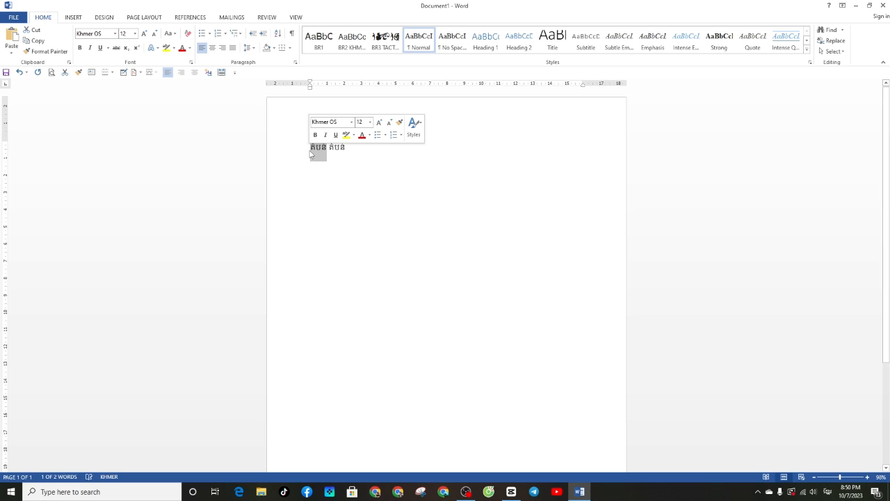
left_click(354, 147)
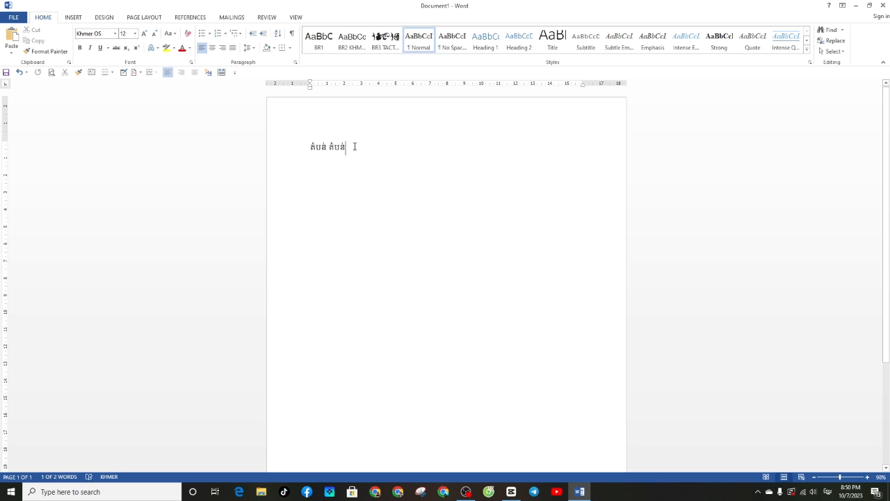
key("ctrl+v")
key("ctrl+v")
key("ctrl+v")
key("ctrl+v")
key("ctrl+v")
key("ctrl+v")
key("ctrl+v")
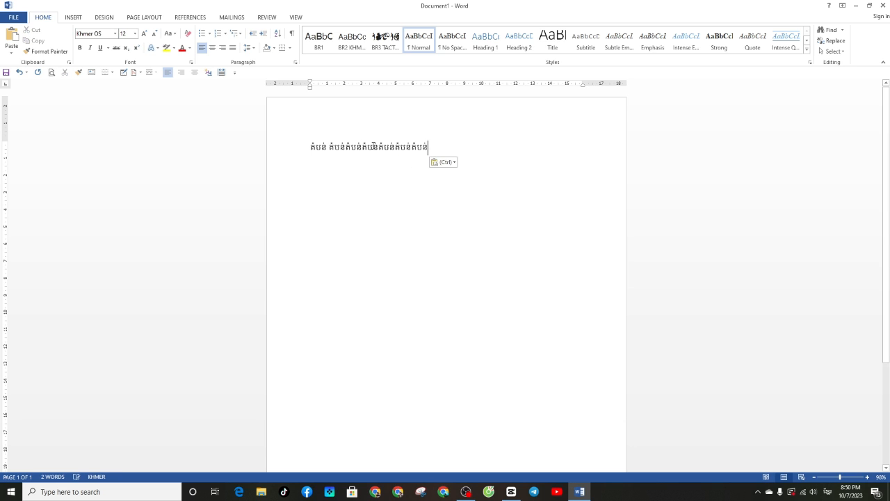
Separate the pasted copies of "តំបន់" into distinct words along the line
left_click(346, 148)
double_click(363, 148)
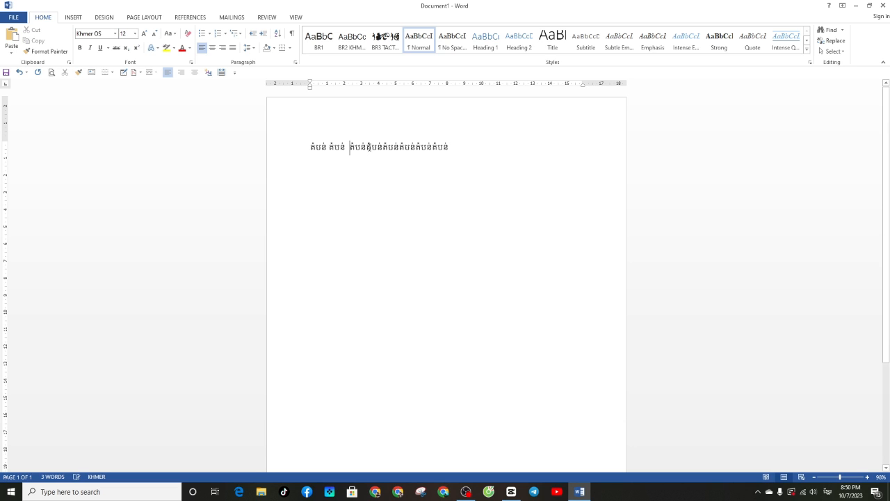
double_click(367, 146)
left_click_drag(367, 148, 369, 193)
left_click(369, 192)
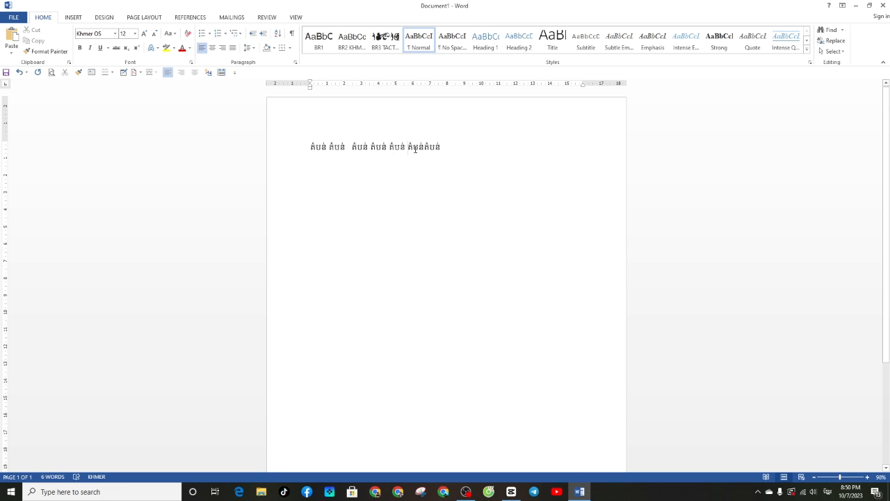
Insert the word "តំបន្ត" between the last two words of the line
type("គំ")
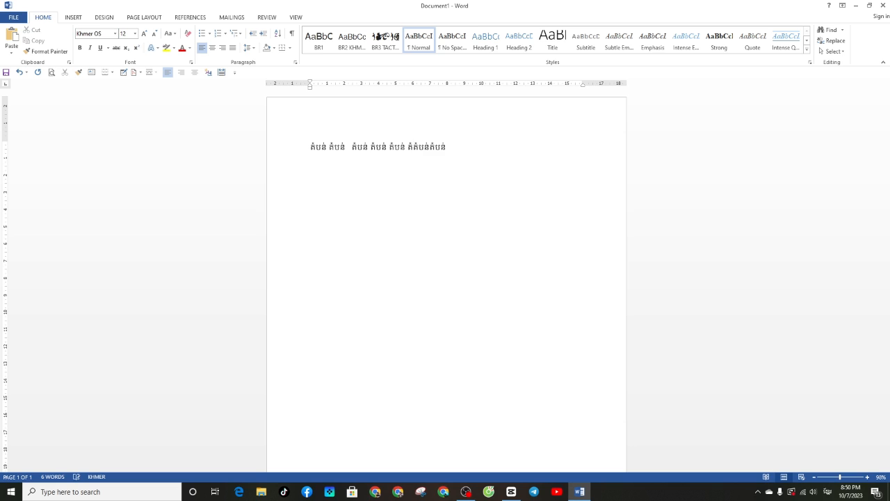
type("បន់")
key("Delete")
key("BackSpace")
type("្ត")
Insert another "តំបន្ត" word as the third word of the line
left_click(352, 149)
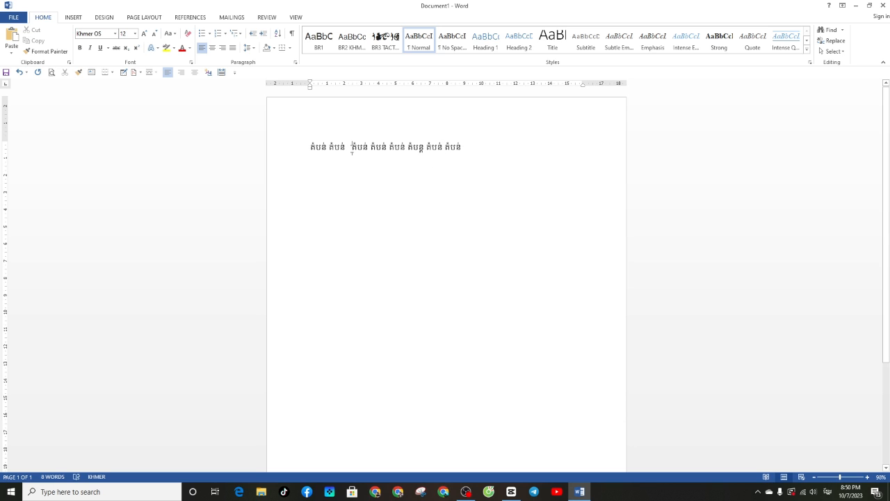
type("ត")
type("់")
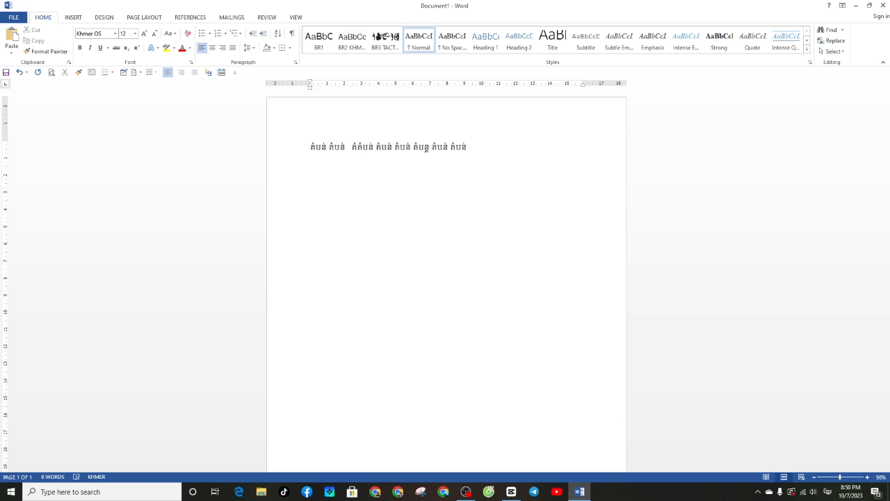
type("ប")
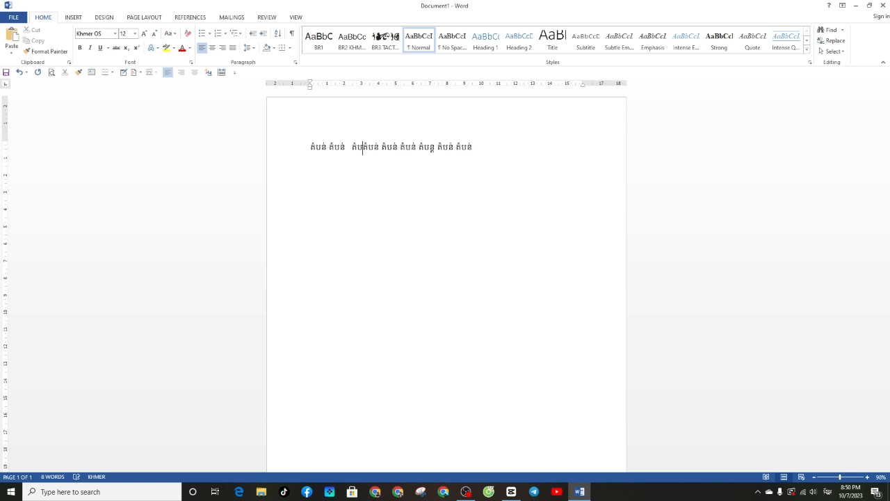
type("្")
key("BackSpace")
type("ន្ត")
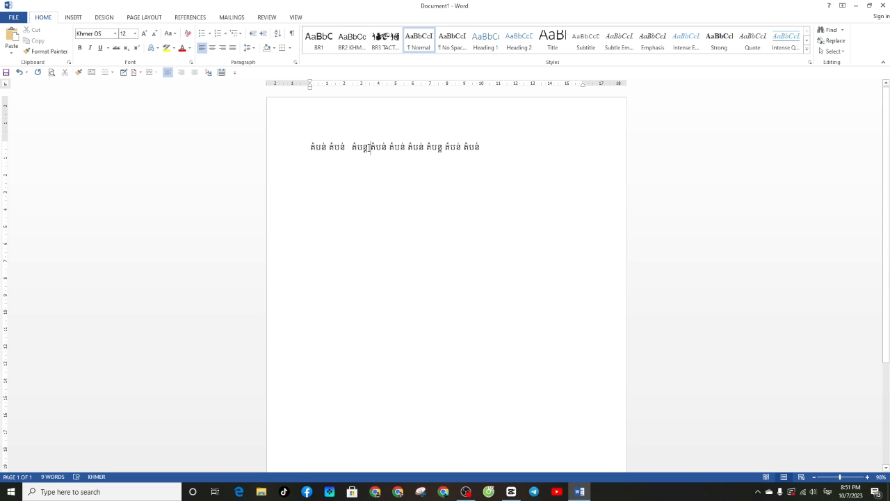
Zoom the document to 300% and examine the different Khmer word forms in the line
left_click_drag(358, 147, 376, 147)
left_click(383, 164)
double_click(384, 151)
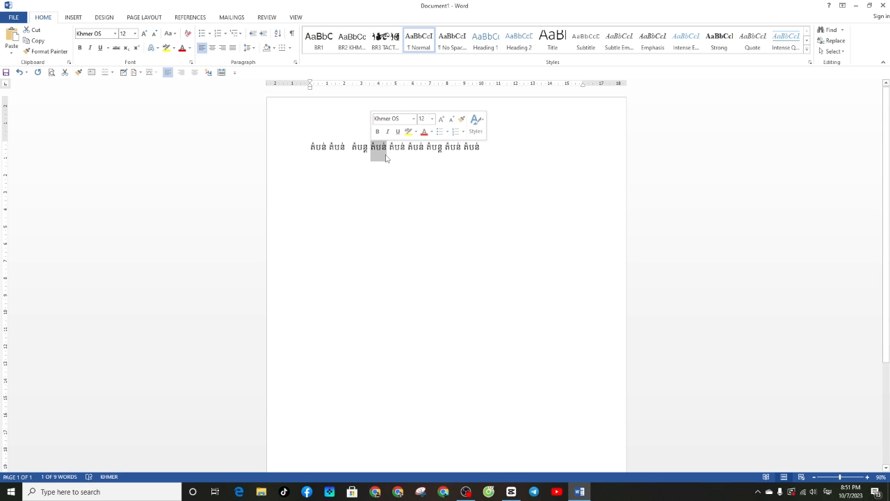
left_click(852, 477)
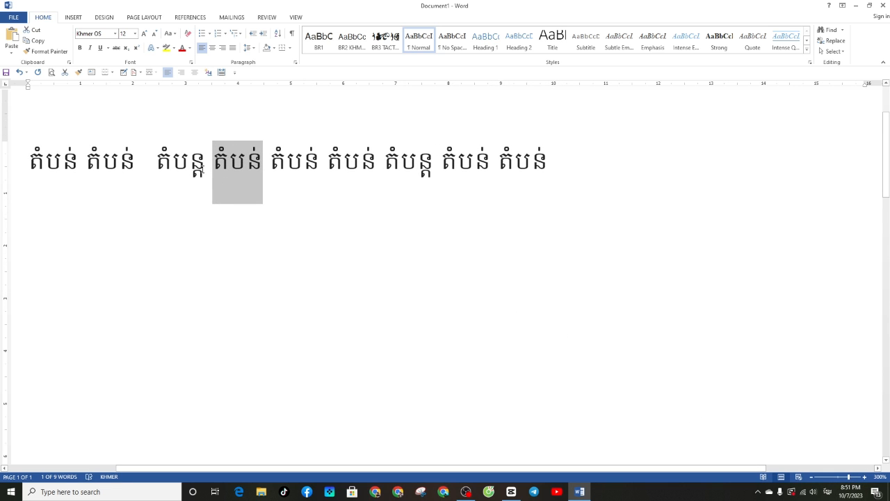
left_click_drag(205, 164, 136, 166)
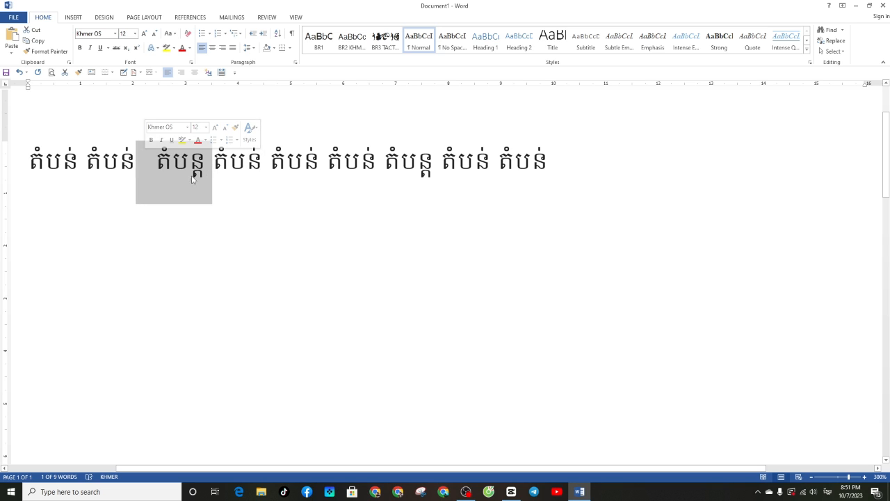
left_click(253, 199)
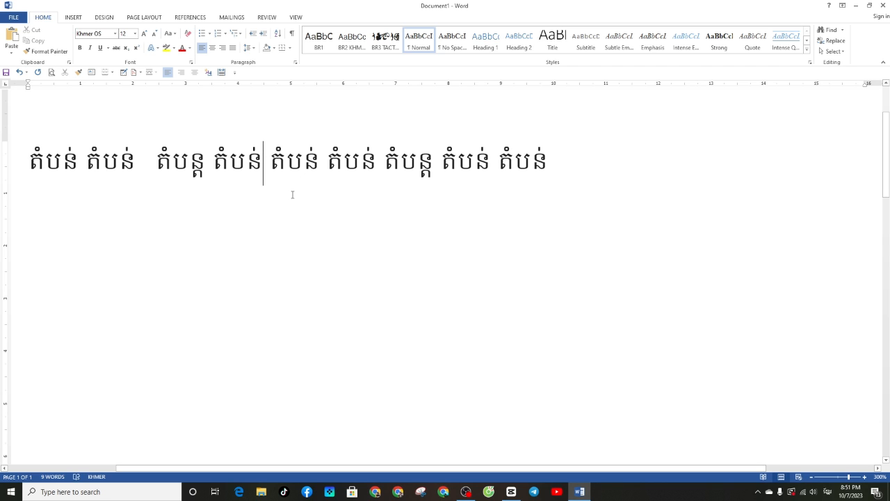
left_click(555, 170)
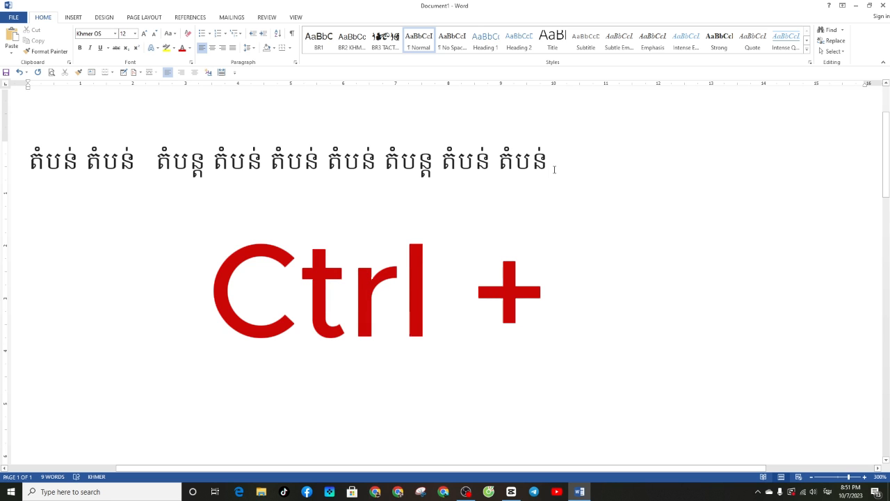
Open Find and Replace to find "តំបន់" and replace it with "តំបន្ត"
key("ctrl+h")
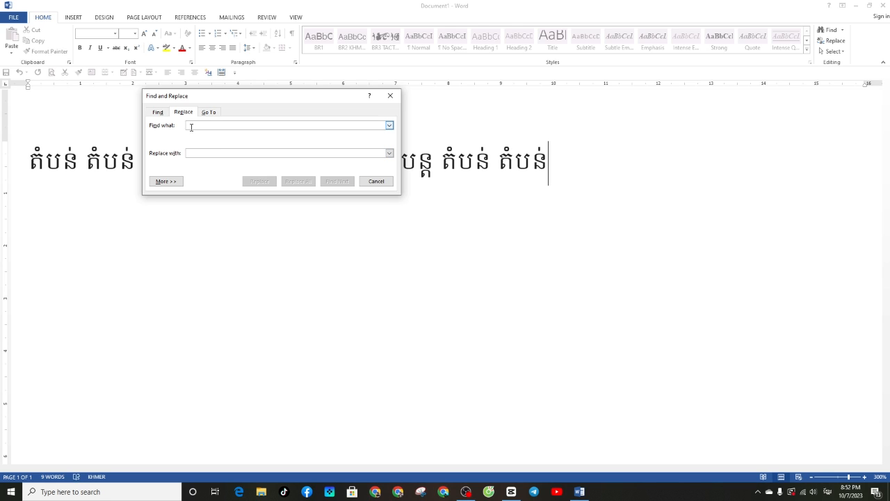
type("តំ")
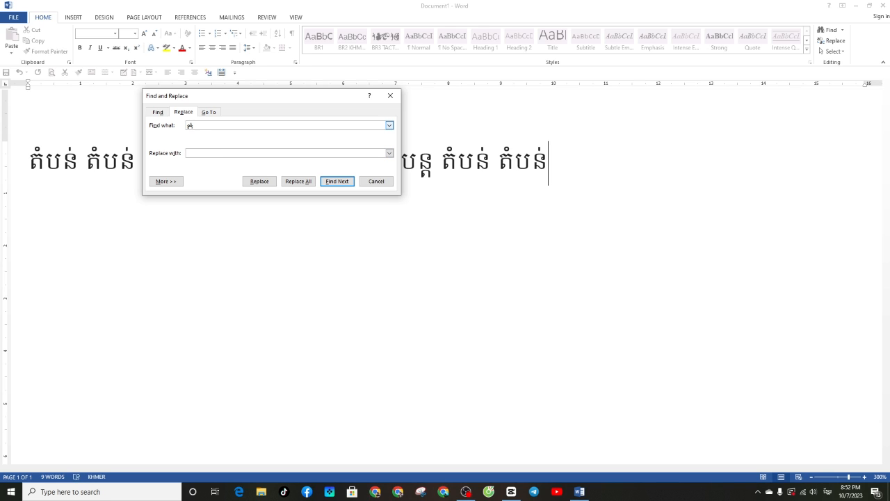
type("បន្")
type("ត")
type("ំន")
key("BackSpace")
type("បន")
left_click_drag(304, 100, 465, 213)
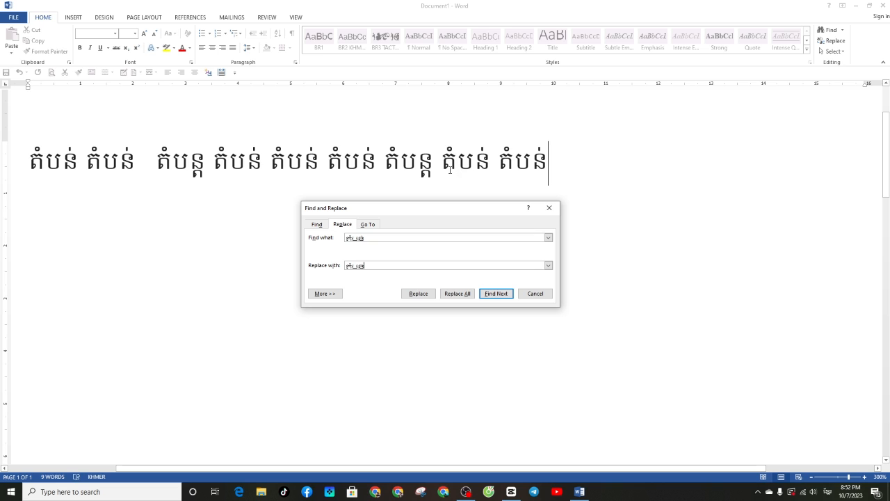
Replace the first match individually, then replace all remaining occurrences and return to the document
left_click(489, 294)
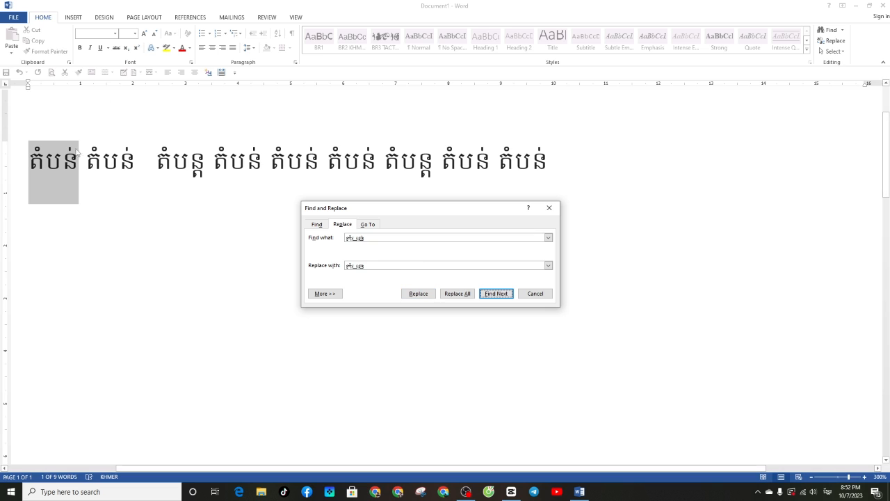
left_click(416, 295)
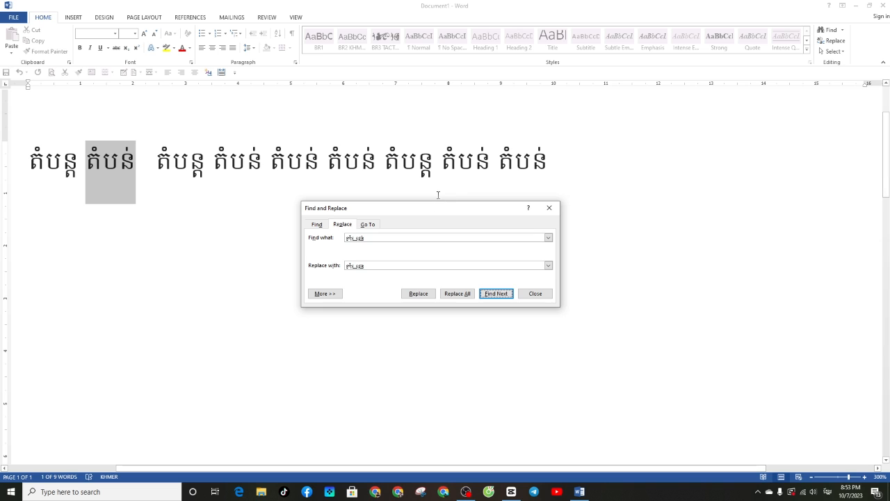
left_click(453, 295)
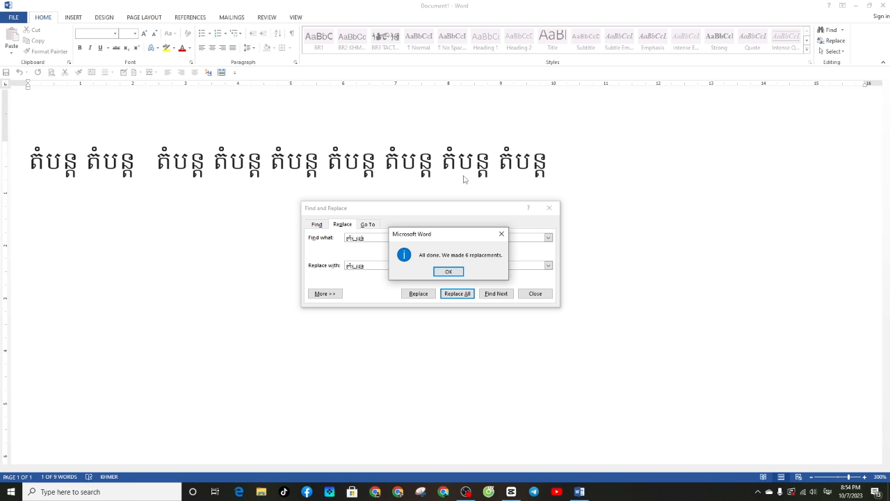
left_click(448, 272)
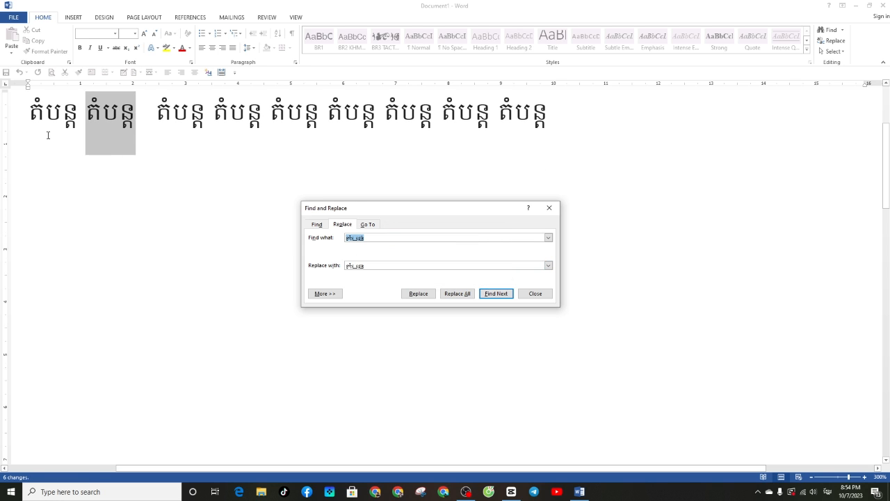
left_click(35, 119)
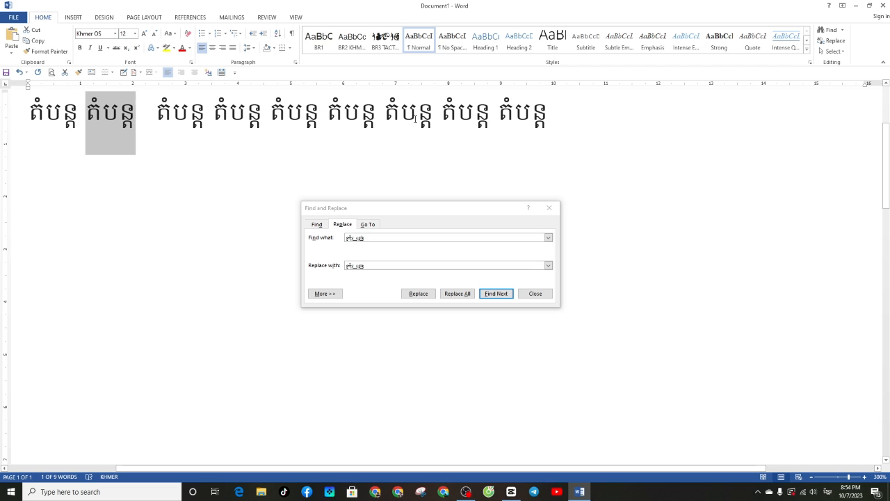